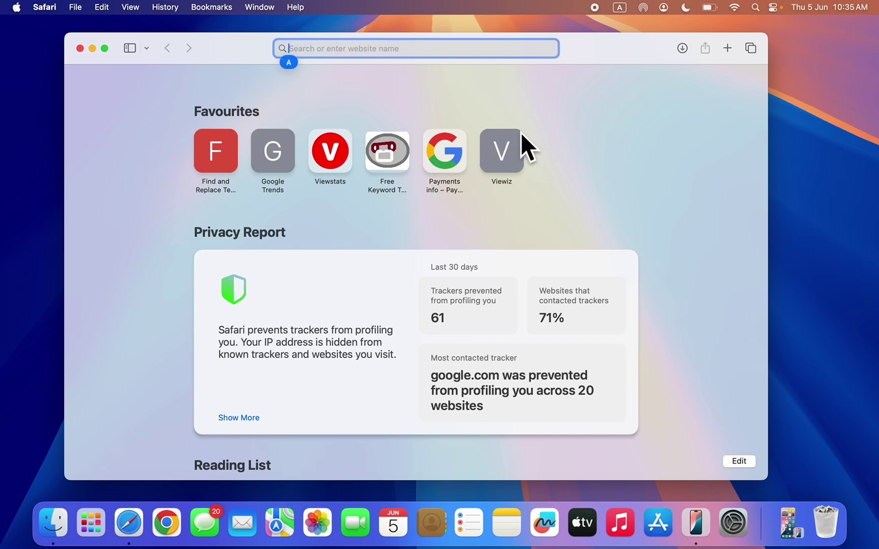
Load socautoposter.com in Safari by typing 'soc' and accepting the autocompletion.
{"action": "type", "text": "soc"}
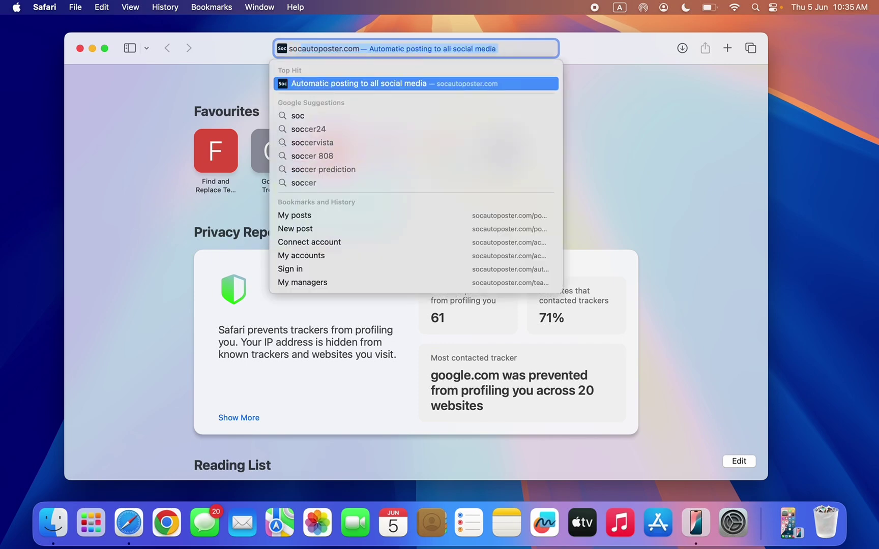
{"action": "key", "text": "Return"}
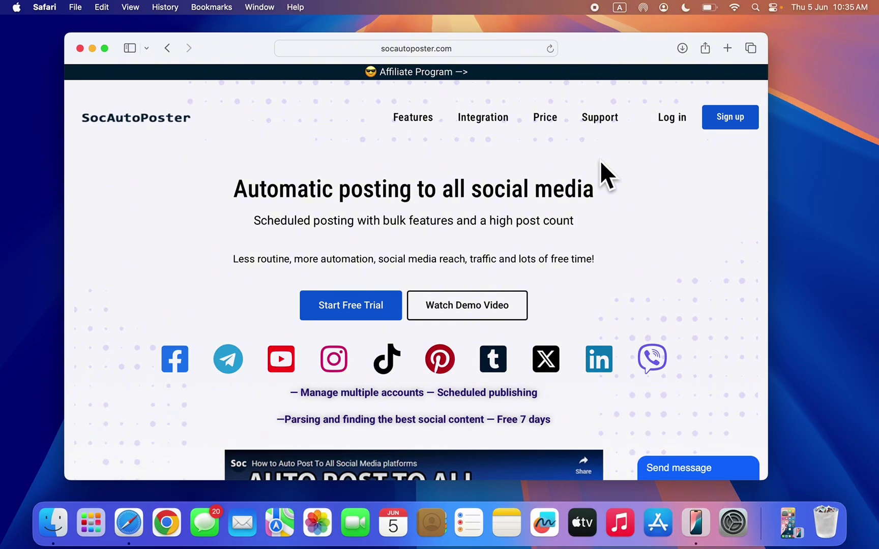
Sign in to SocAutoPoster and switch the Safari window to full screen.
{"action": "left_click", "coordinate": [672, 119]}
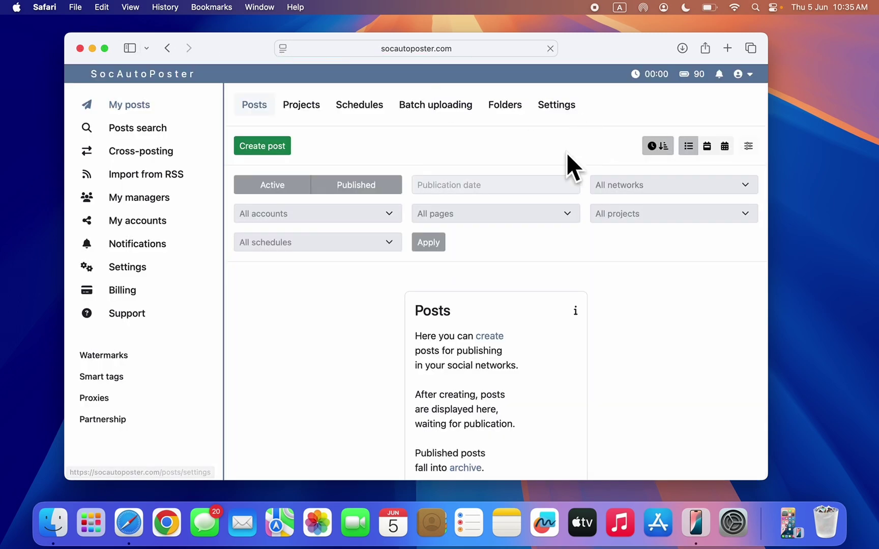
{"action": "left_click", "coordinate": [105, 47]}
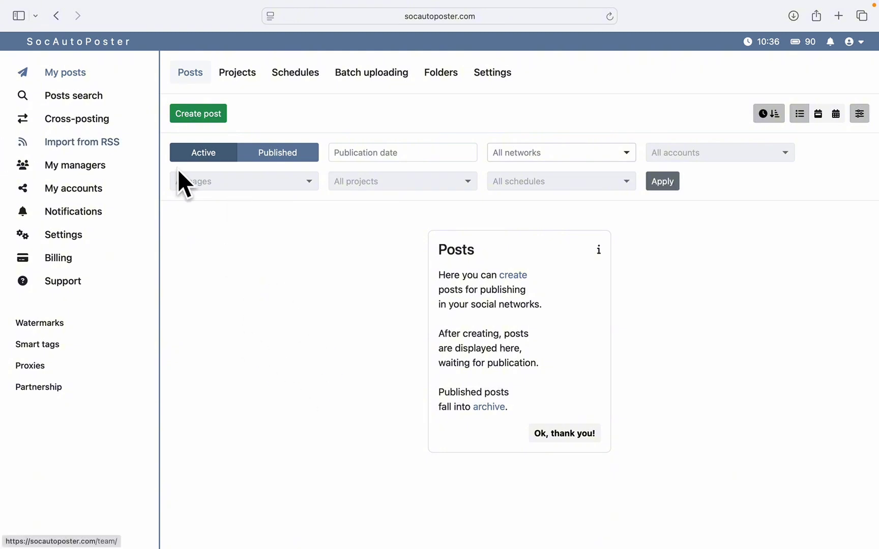
Show the four connected TikTok, X, Facebook and Instagram accounts under My accounts.
{"action": "left_click", "coordinate": [82, 191]}
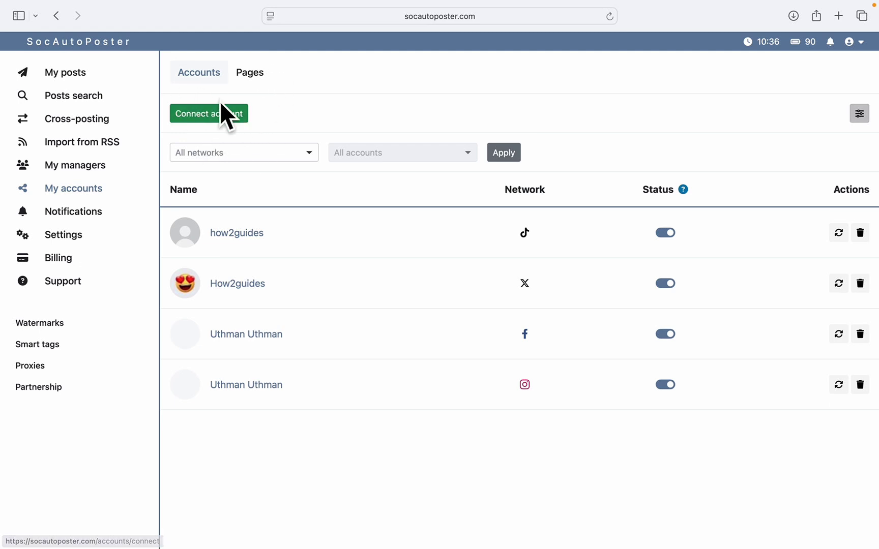
Browse the networks listed under Connect account, then go back to My posts.
{"action": "left_click", "coordinate": [224, 133]}
{"action": "scroll", "coordinate": [506, 206], "scroll_direction": "down", "scroll_amount": 3}
{"action": "scroll", "coordinate": [507, 206], "scroll_direction": "up", "scroll_amount": 3}
{"action": "scroll", "coordinate": [508, 206], "scroll_direction": "down", "scroll_amount": 3}
{"action": "scroll", "coordinate": [508, 206], "scroll_direction": "up", "scroll_amount": 3}
{"action": "scroll", "coordinate": [508, 206], "scroll_direction": "down", "scroll_amount": 3}
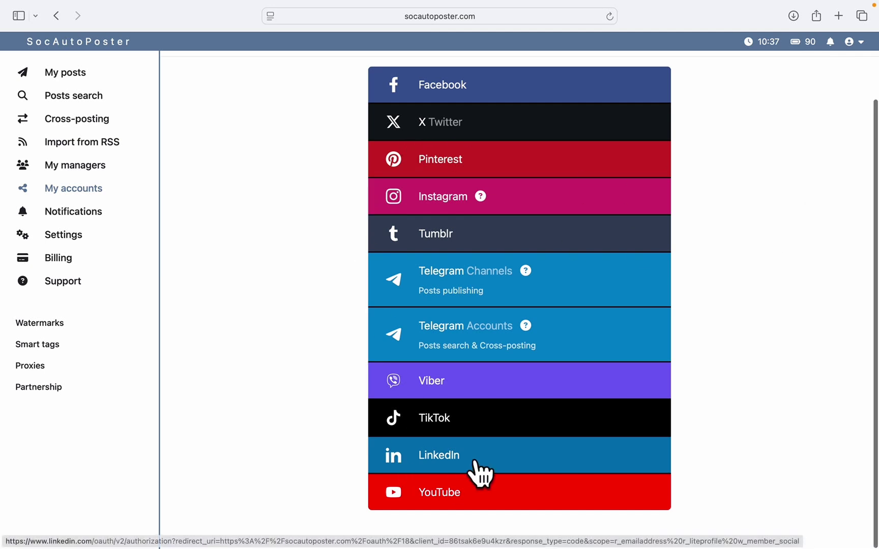
{"action": "scroll", "coordinate": [594, 288], "scroll_direction": "up", "scroll_amount": 3}
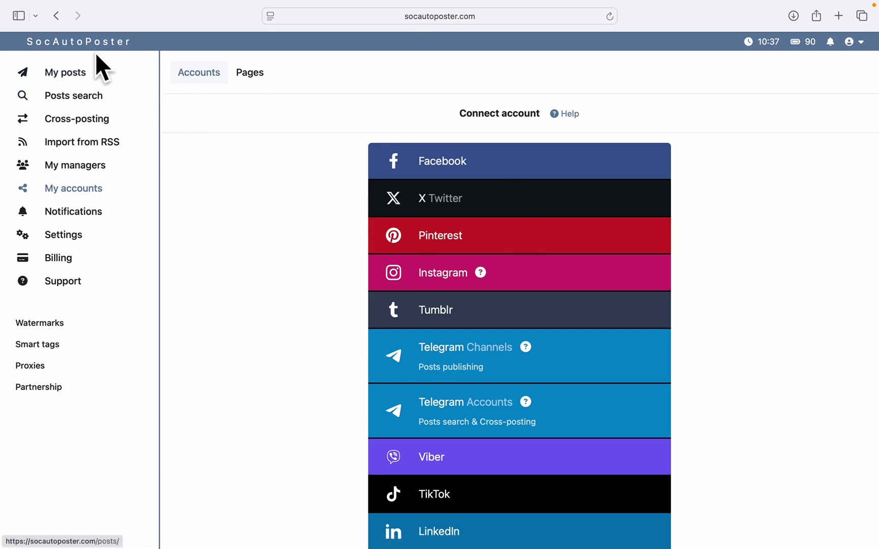
{"action": "left_click", "coordinate": [82, 81]}
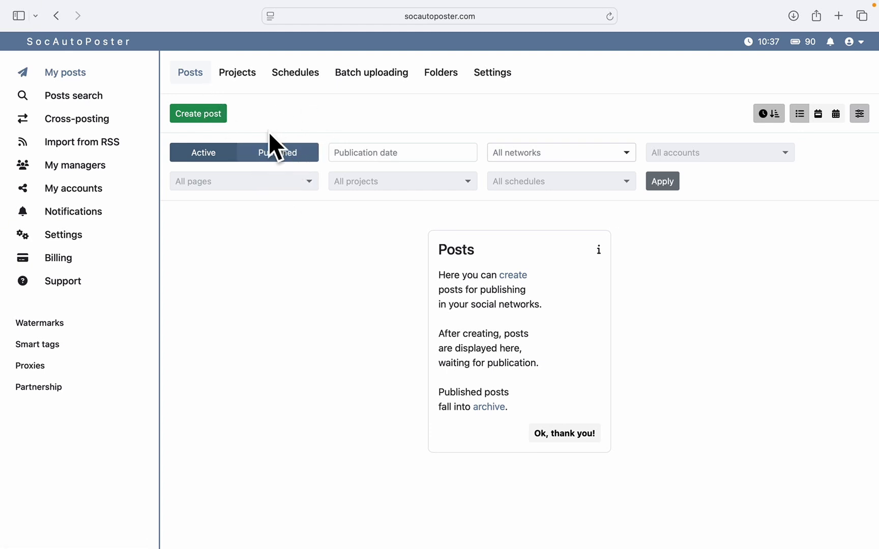
Start a new post with the caption 'test example post'.
{"action": "left_click", "coordinate": [209, 112]}
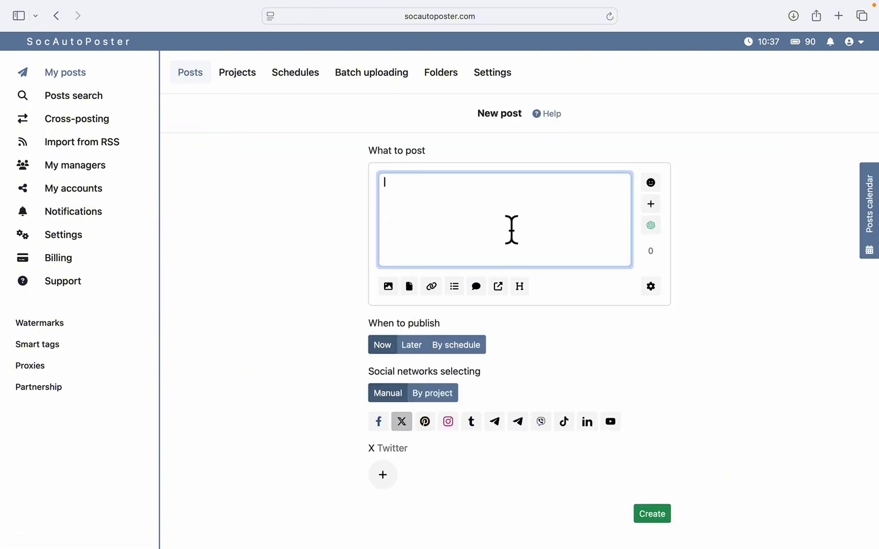
{"action": "type", "text": "test"}
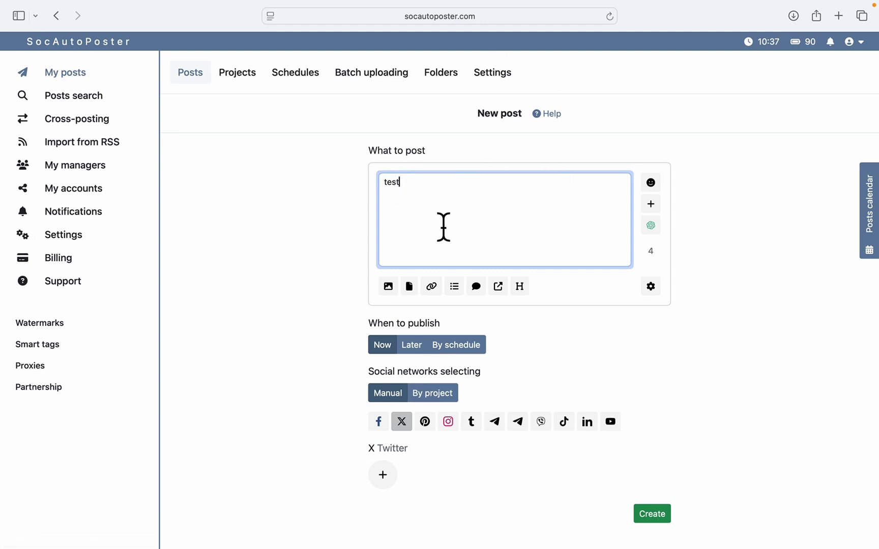
{"action": "type", "text": " example post"}
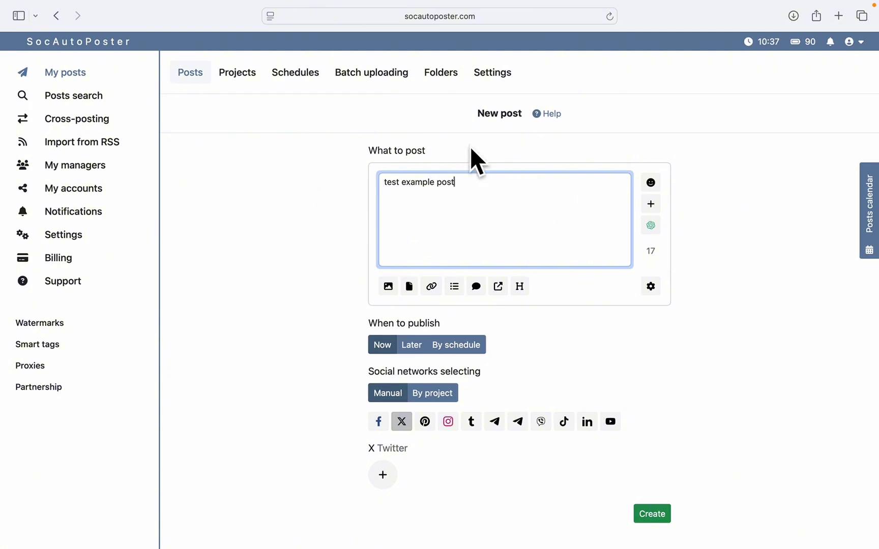
{"action": "scroll", "coordinate": [567, 166], "scroll_direction": "down", "scroll_amount": 1}
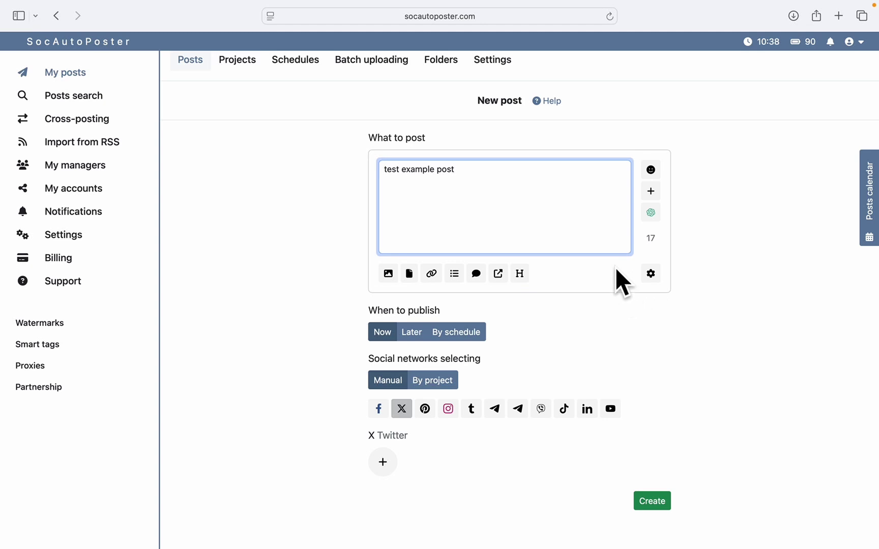
Upload the JBL photo IMG_2548.JPG from Downloads to the post's Photos/Videos.
{"action": "left_click", "coordinate": [385, 274]}
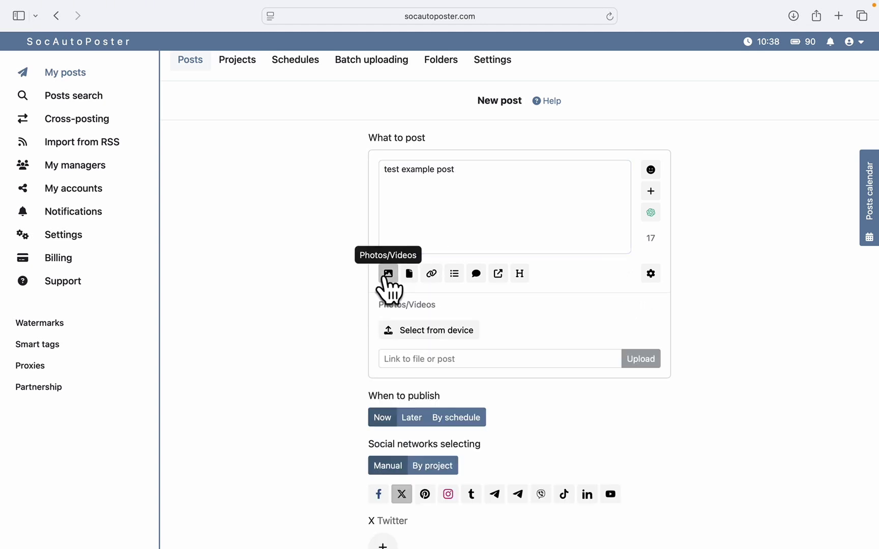
{"action": "left_click", "coordinate": [429, 331]}
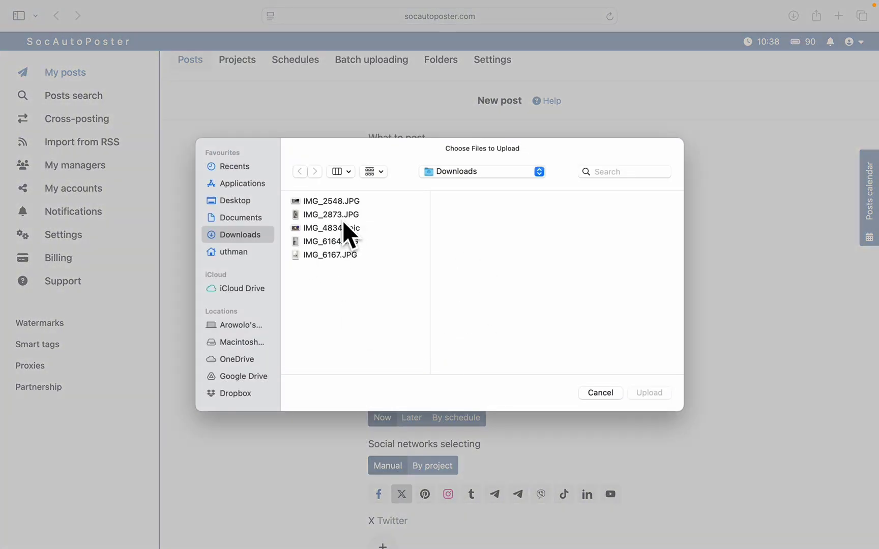
{"action": "left_click", "coordinate": [339, 216]}
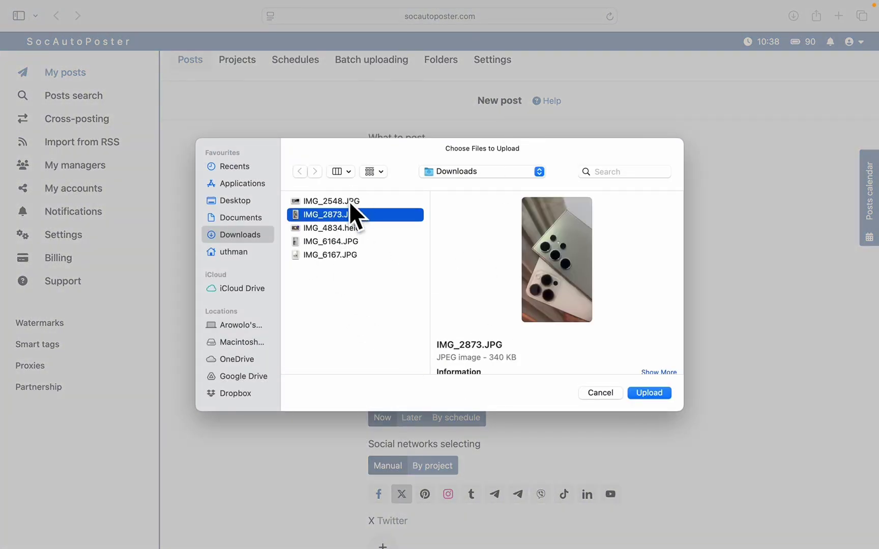
{"action": "left_click", "coordinate": [349, 201]}
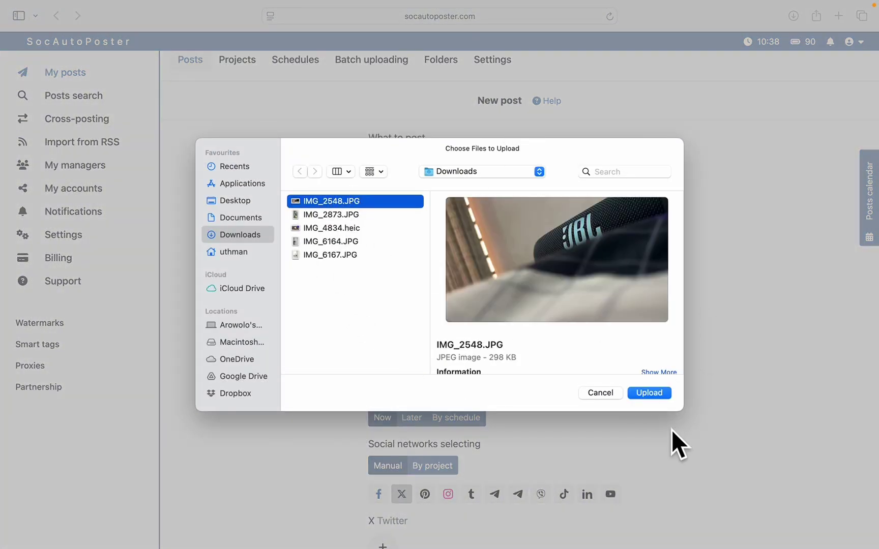
{"action": "left_click", "coordinate": [649, 393]}
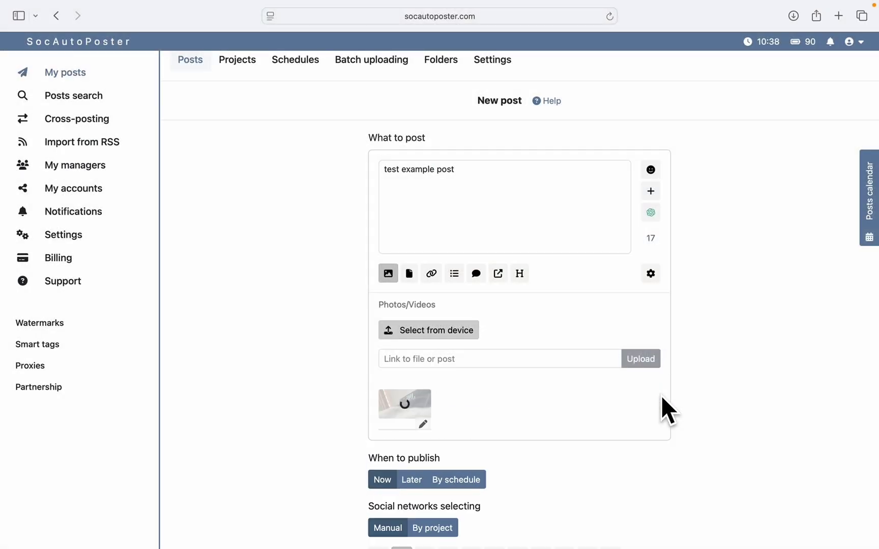
{"action": "scroll", "coordinate": [563, 367], "scroll_direction": "down", "scroll_amount": 1}
{"action": "scroll", "coordinate": [564, 368], "scroll_direction": "down", "scroll_amount": 1}
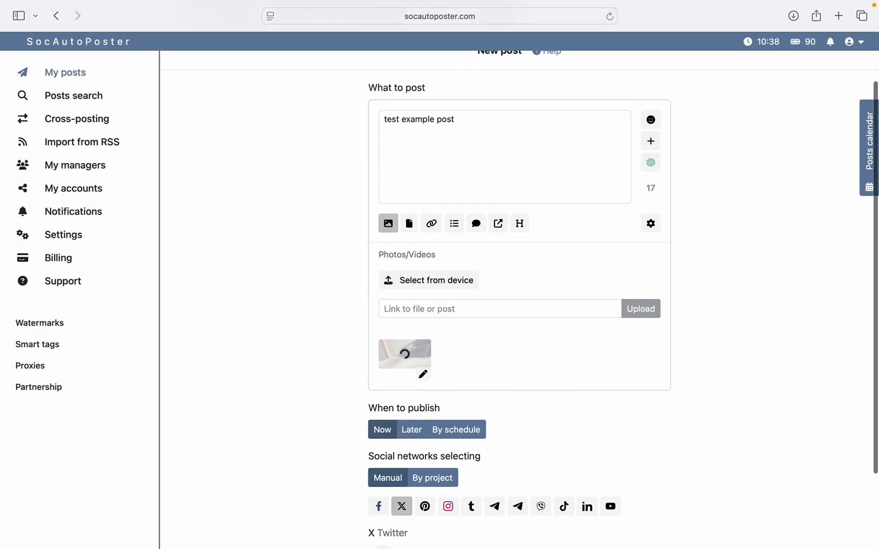
{"action": "scroll", "coordinate": [554, 363], "scroll_direction": "down", "scroll_amount": 1}
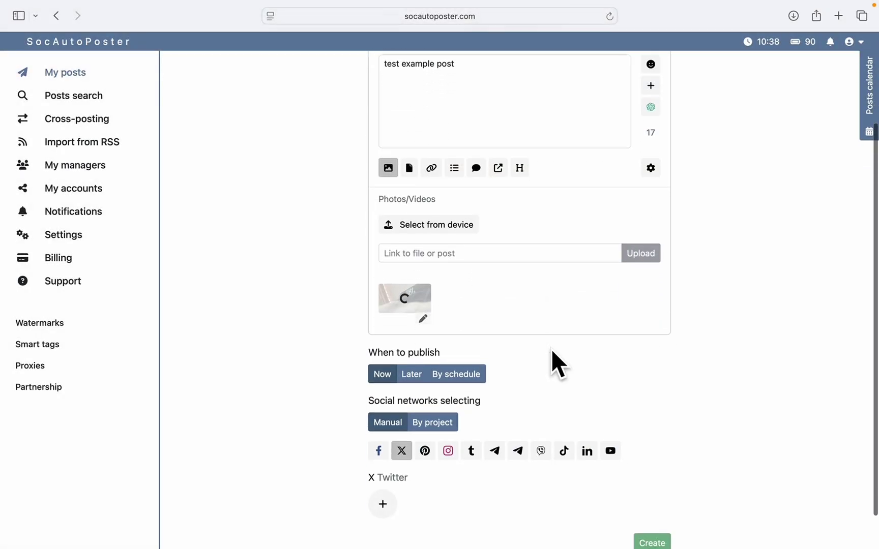
{"action": "scroll", "coordinate": [529, 285], "scroll_direction": "down", "scroll_amount": 1}
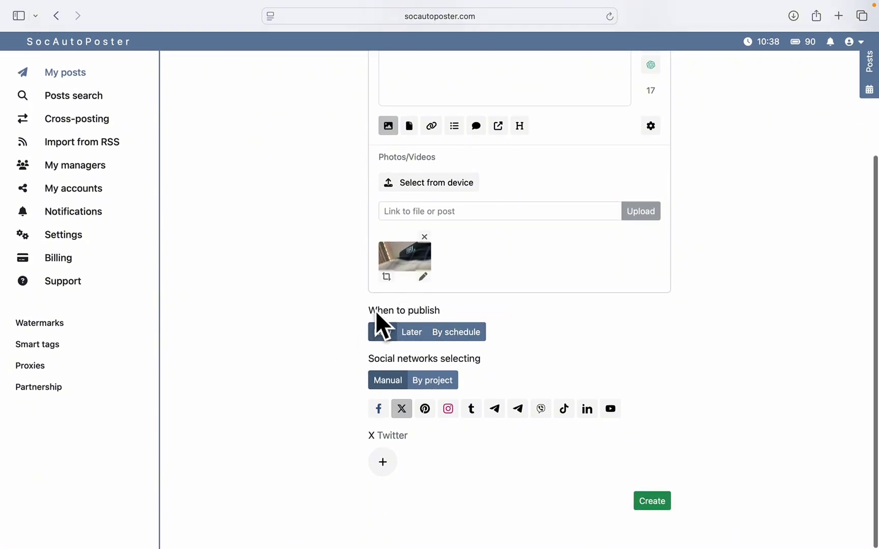
{"action": "left_click", "coordinate": [412, 332]}
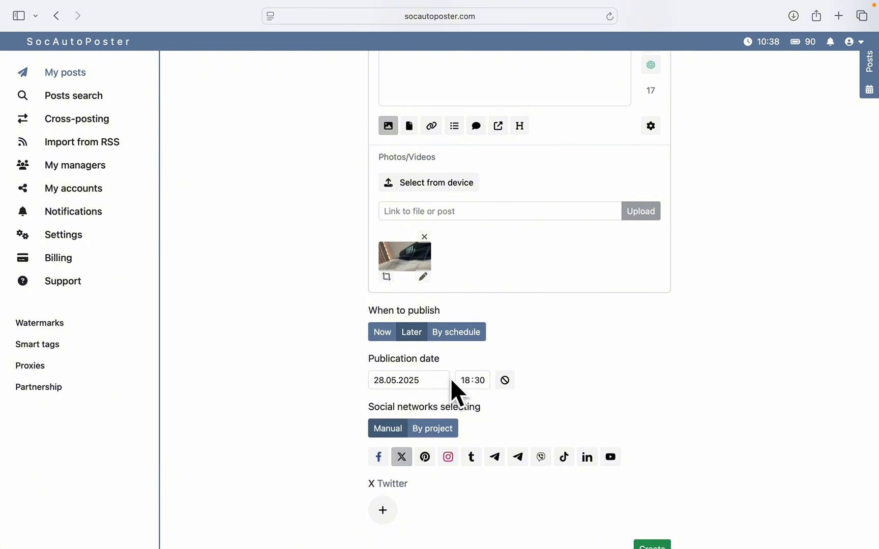
{"action": "scroll", "coordinate": [557, 375], "scroll_direction": "down", "scroll_amount": 1}
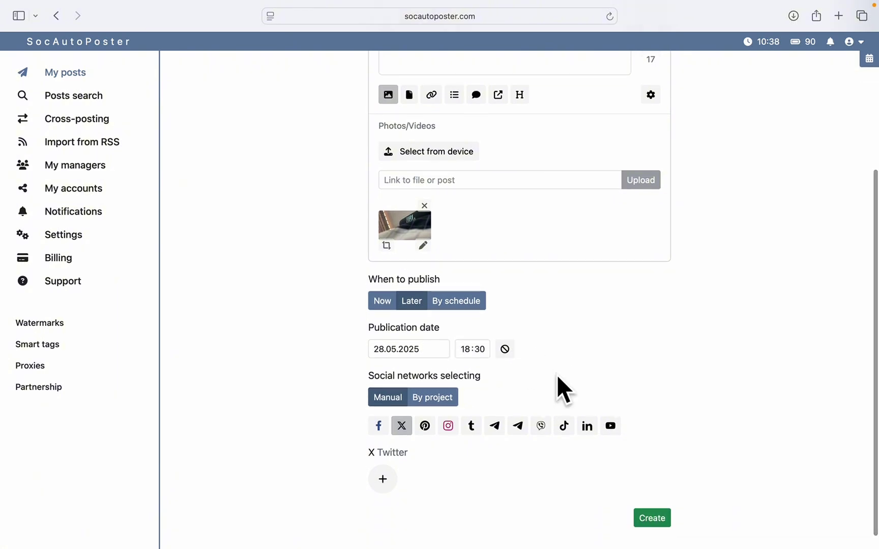
{"action": "left_click", "coordinate": [393, 308]}
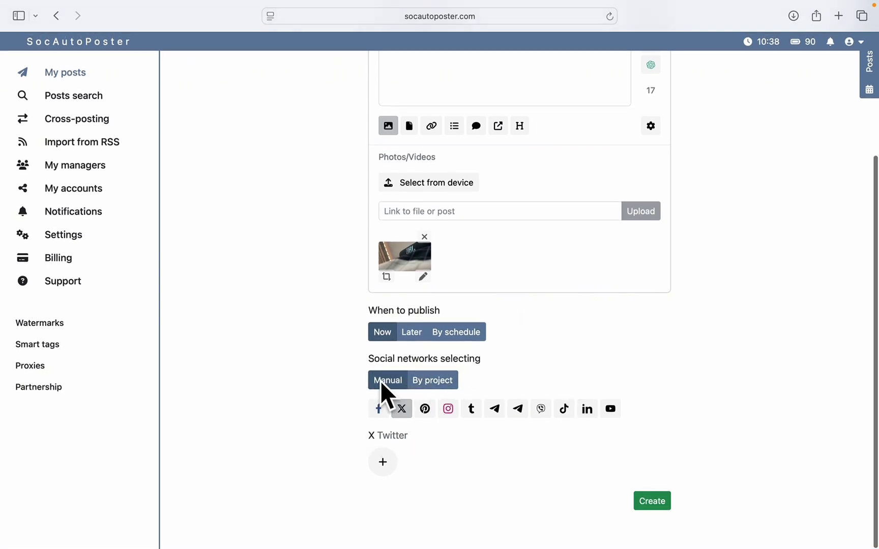
Add Facebook as a destination with the How2guides page.
{"action": "scroll", "coordinate": [610, 334], "scroll_direction": "down", "scroll_amount": 1}
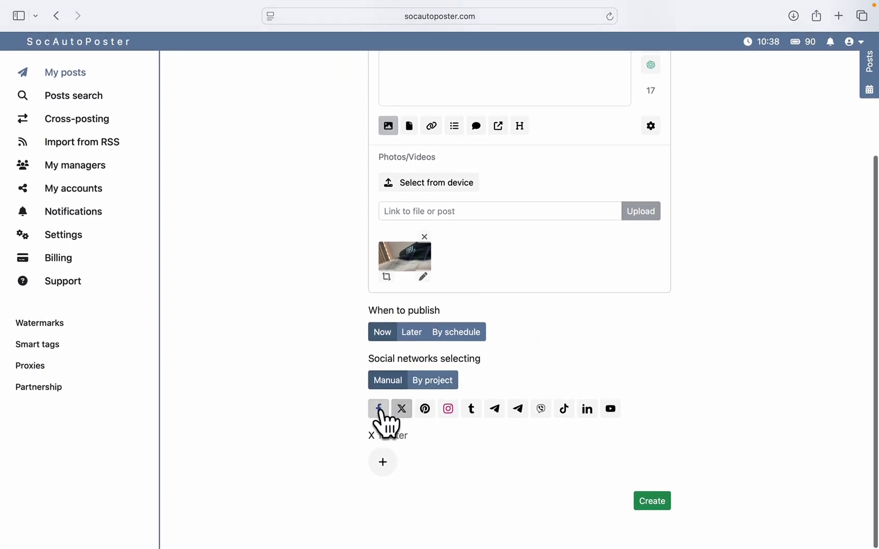
{"action": "left_click", "coordinate": [379, 409]}
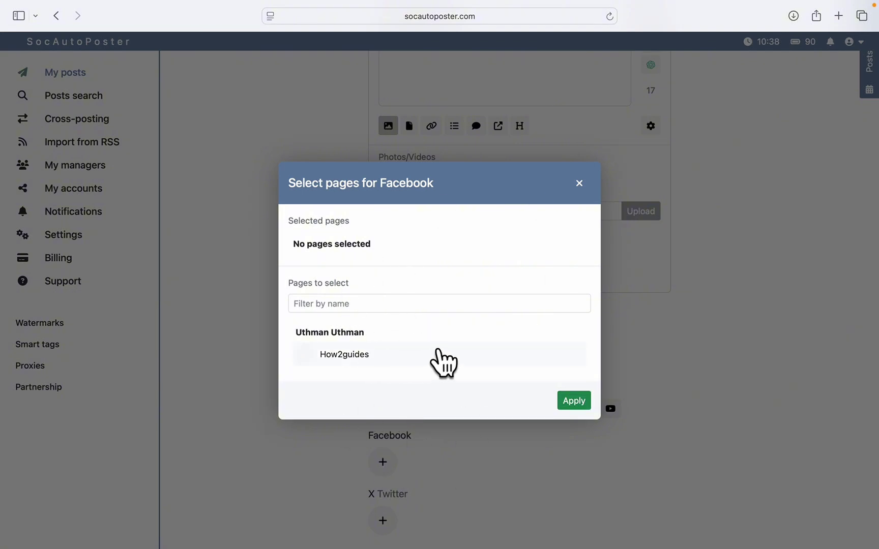
{"action": "left_click", "coordinate": [385, 359]}
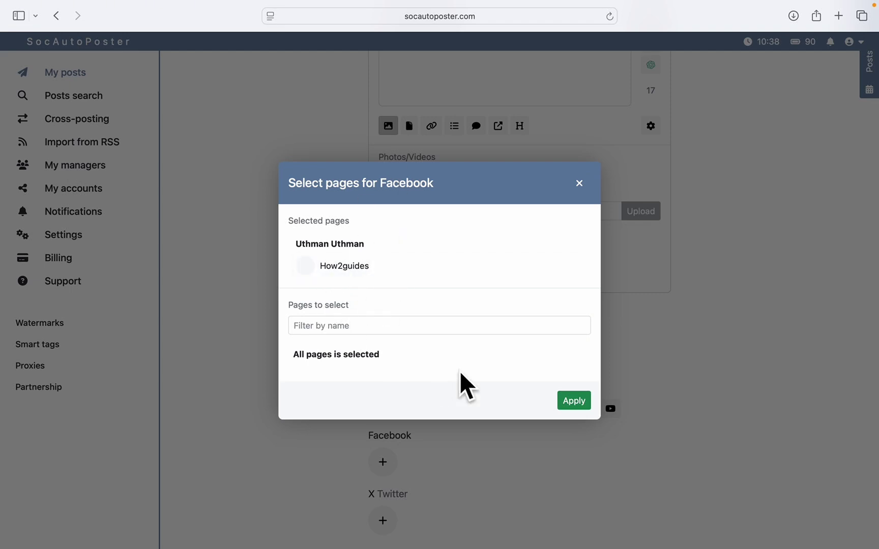
{"action": "left_click", "coordinate": [572, 402]}
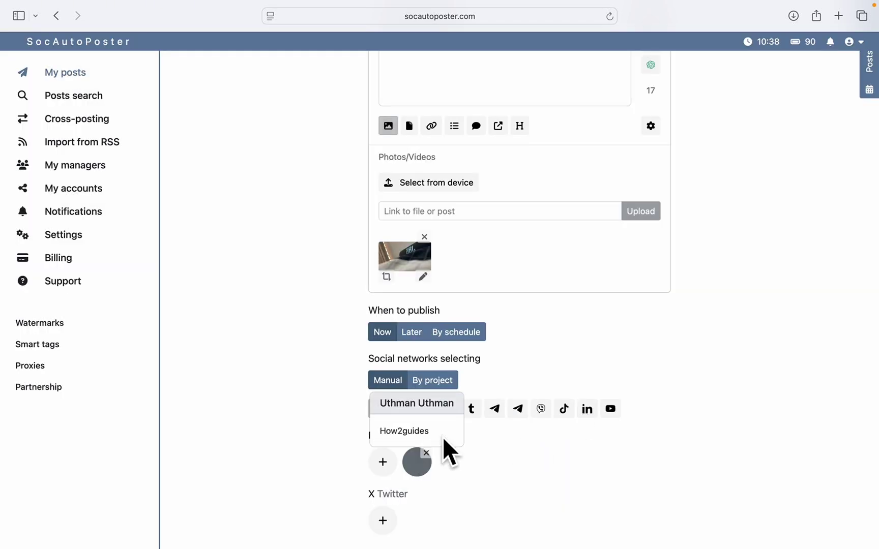
Choose the available page as the X publishing target.
{"action": "scroll", "coordinate": [407, 453], "scroll_direction": "down", "scroll_amount": 2}
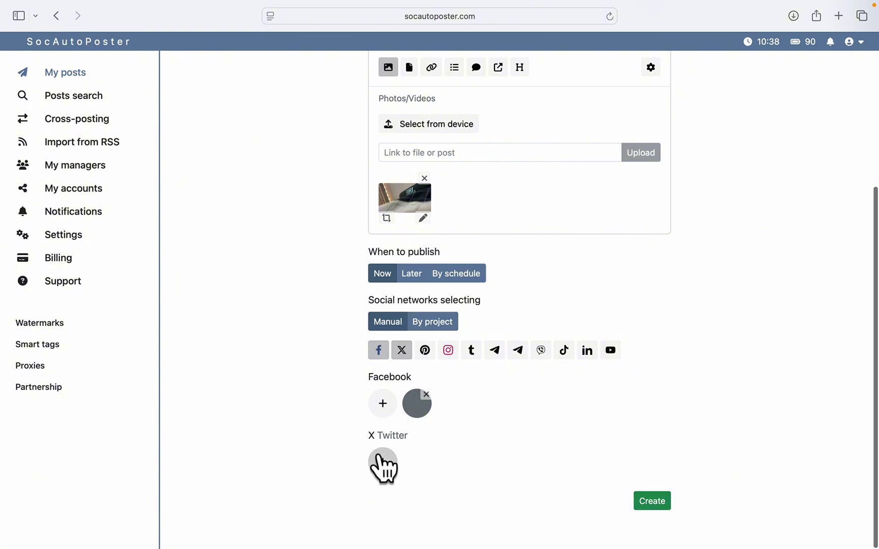
{"action": "left_click", "coordinate": [383, 467]}
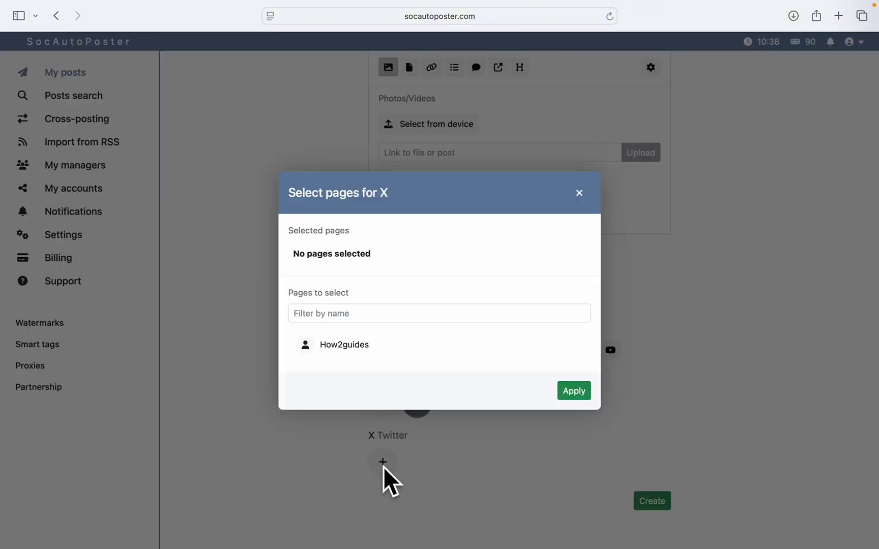
{"action": "left_click", "coordinate": [352, 345]}
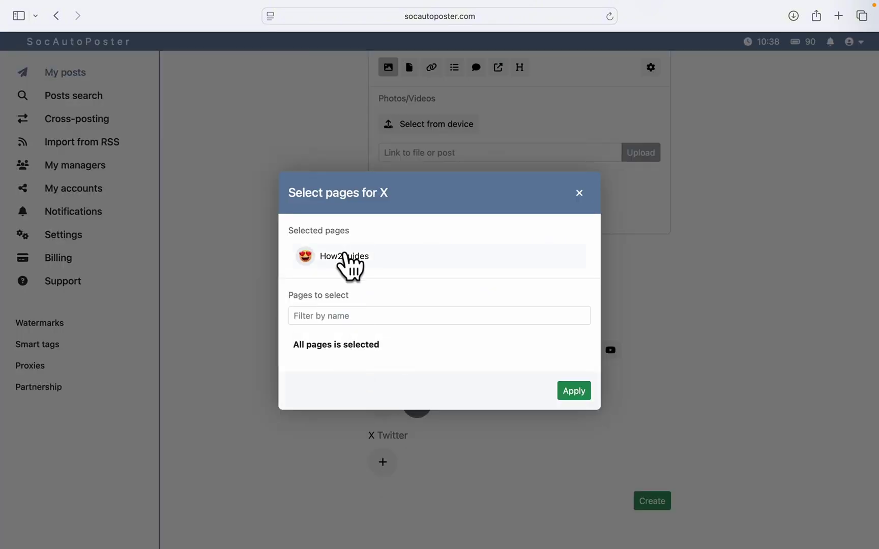
{"action": "left_click", "coordinate": [575, 393]}
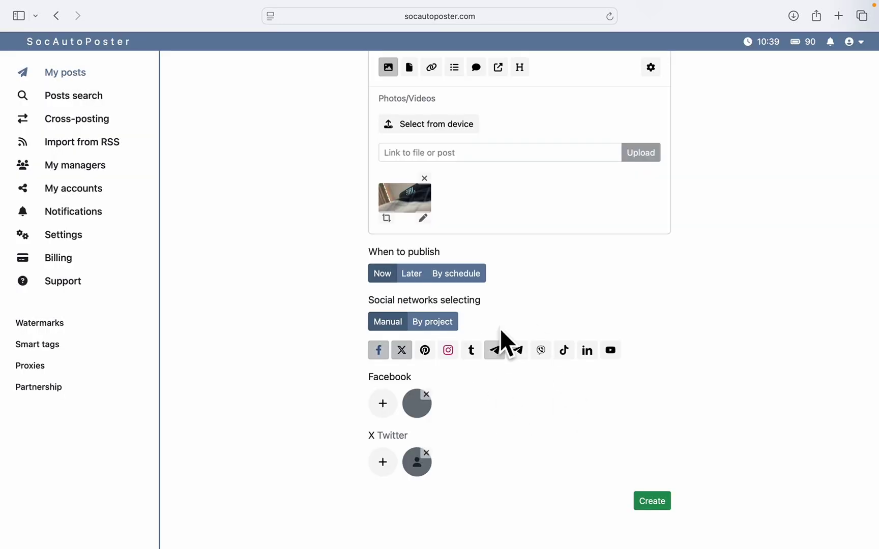
Add Instagram as a destination with its account selected.
{"action": "left_click", "coordinate": [451, 351]}
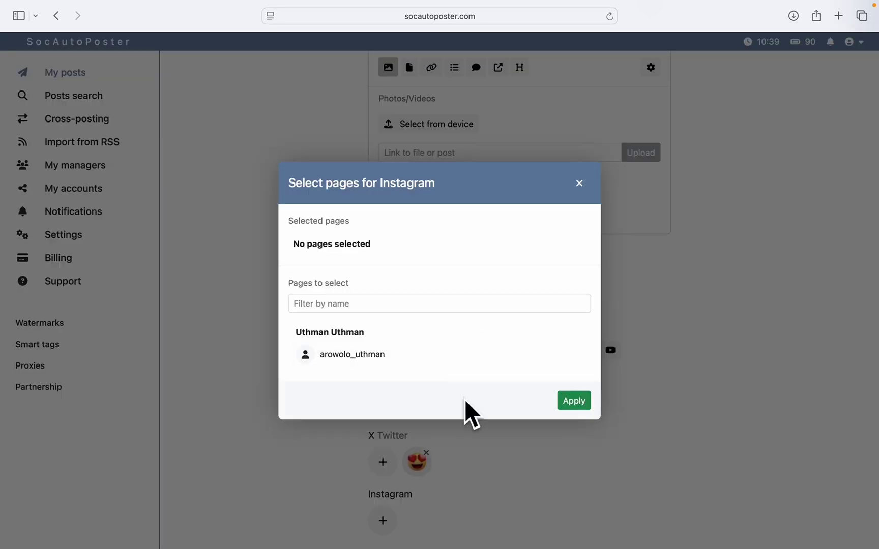
{"action": "left_click", "coordinate": [377, 357]}
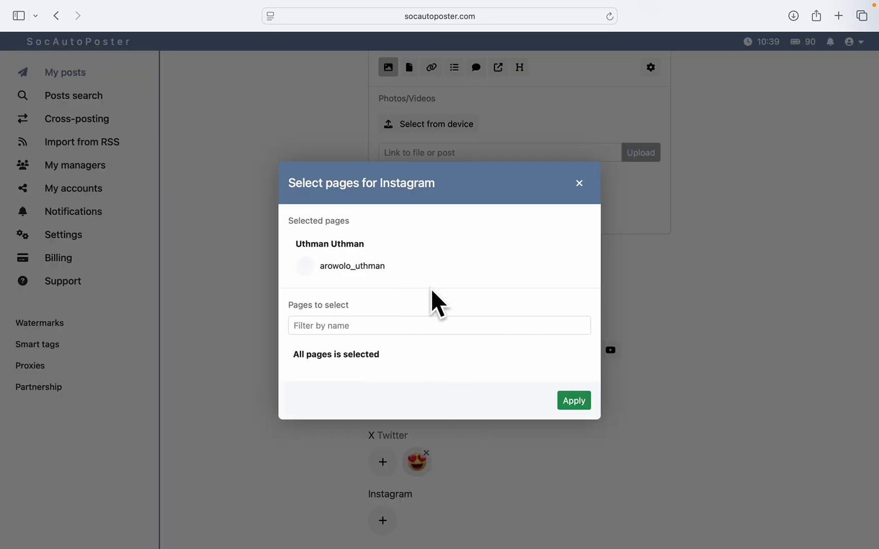
{"action": "left_click", "coordinate": [574, 401]}
{"action": "scroll", "coordinate": [515, 432], "scroll_direction": "down", "scroll_amount": 3}
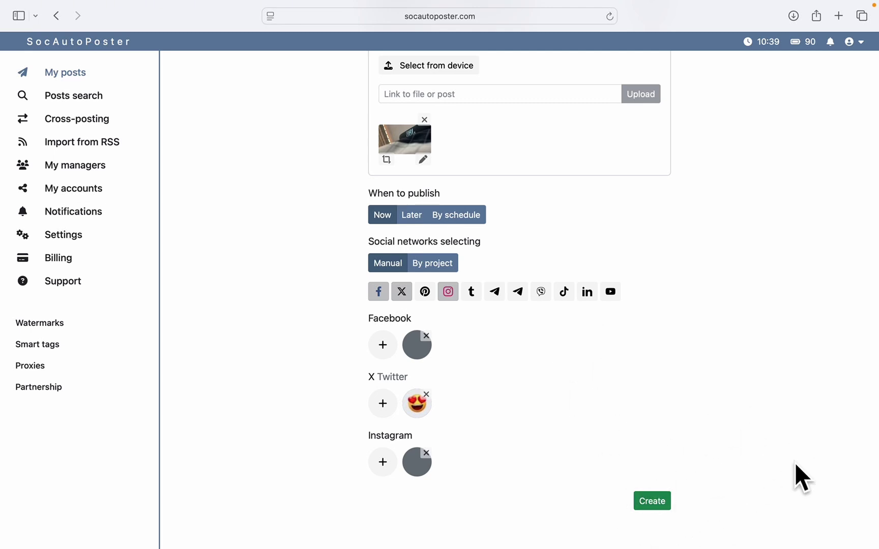
Create the photo post so it publishes immediately to all three networks.
{"action": "left_click", "coordinate": [653, 503]}
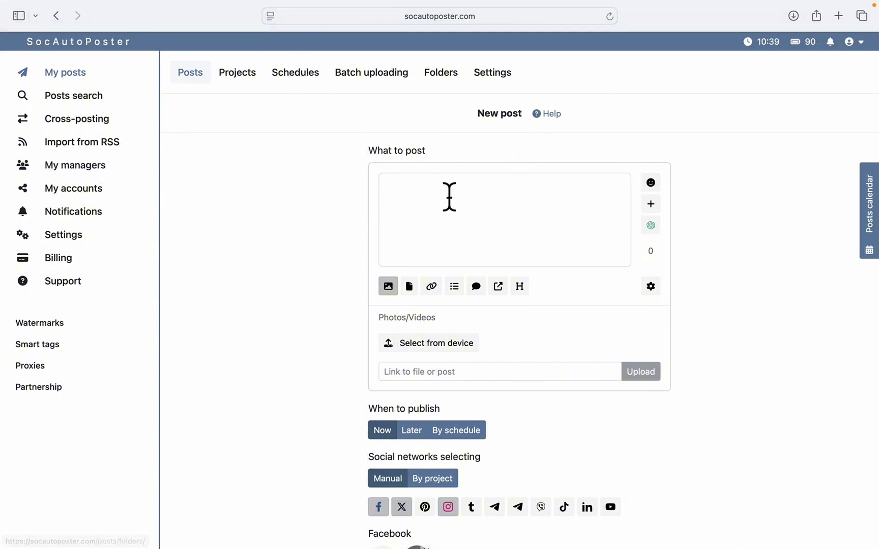
Open the 'test example post' JBL photo on the Instagram profile, then return to the home screen.
{"action": "mouse_move", "coordinate": [47, 8]}
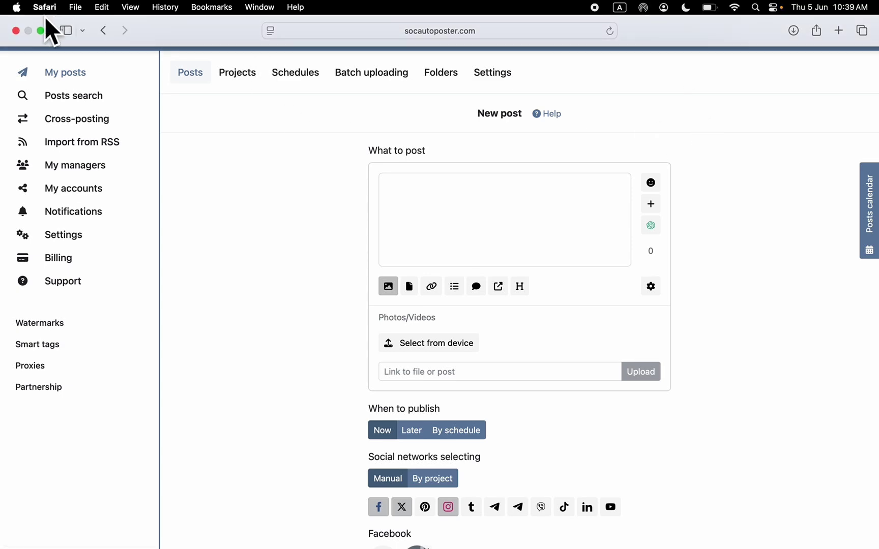
{"action": "left_click", "coordinate": [40, 29]}
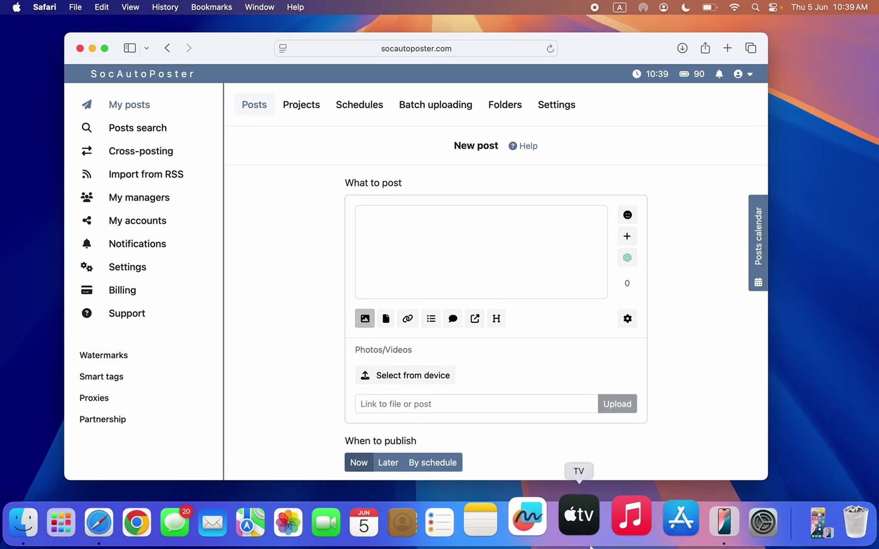
{"action": "left_click", "coordinate": [789, 506]}
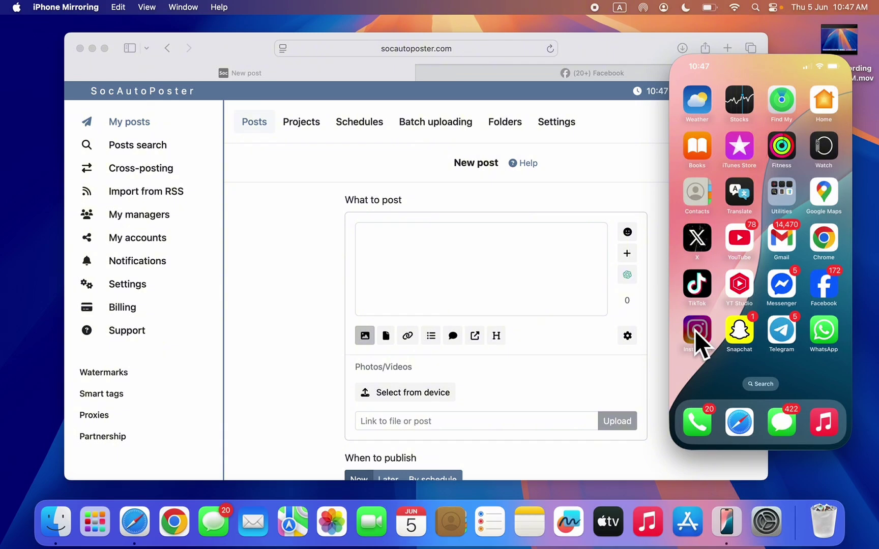
{"action": "left_click", "coordinate": [696, 331]}
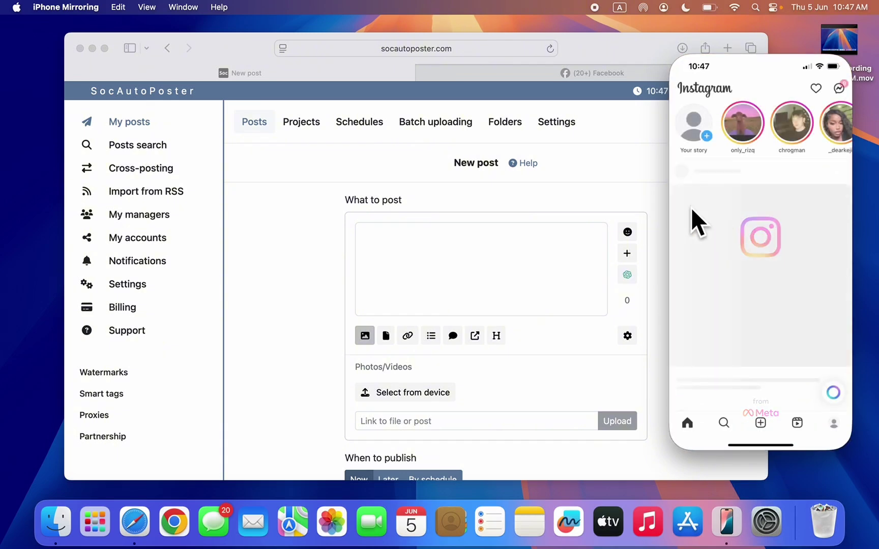
{"action": "left_click", "coordinate": [833, 423]}
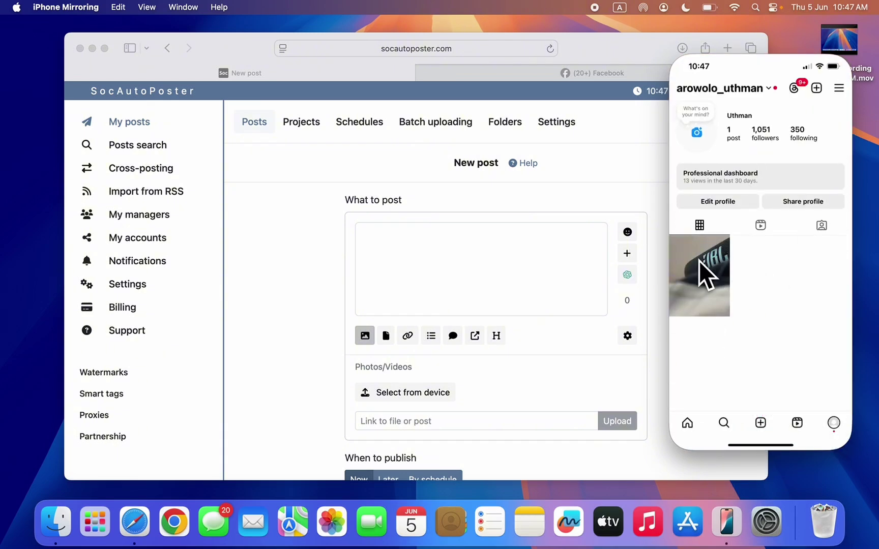
{"action": "left_click", "coordinate": [700, 261]}
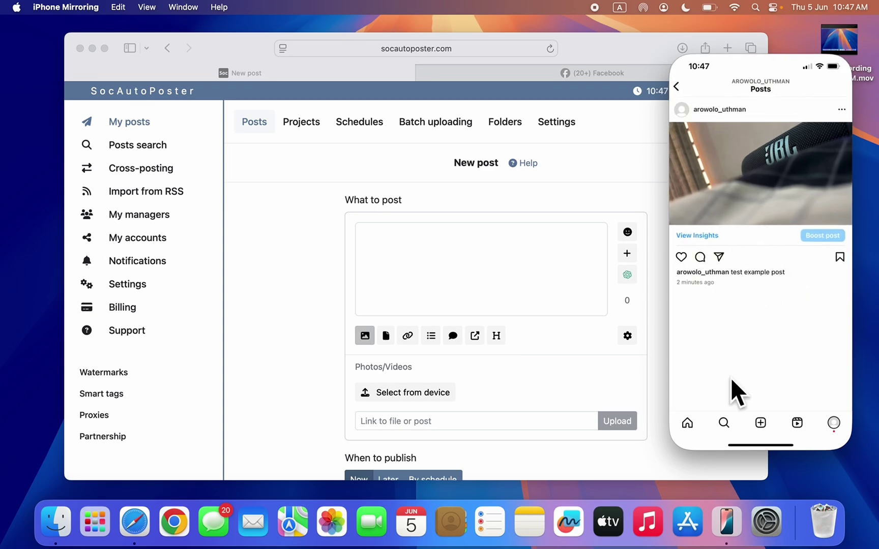
{"action": "mouse_move", "coordinate": [794, 44]}
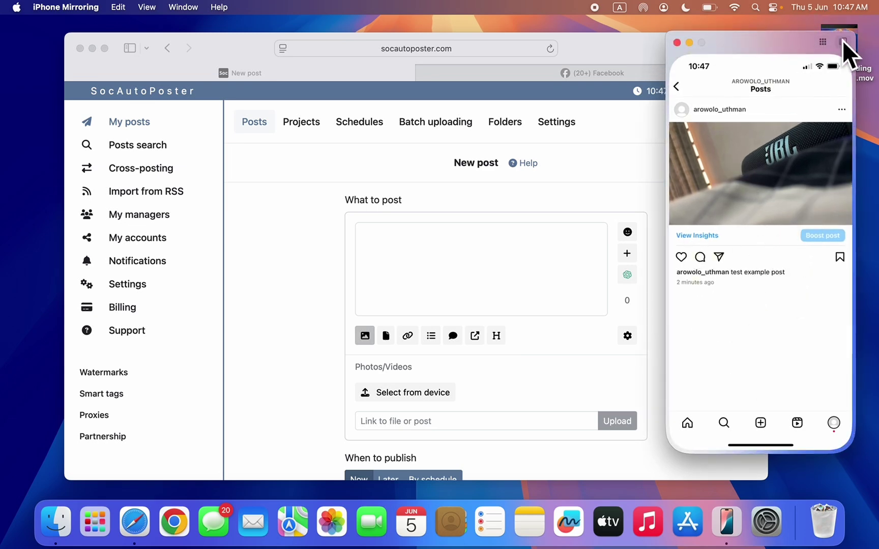
{"action": "left_click", "coordinate": [823, 43]}
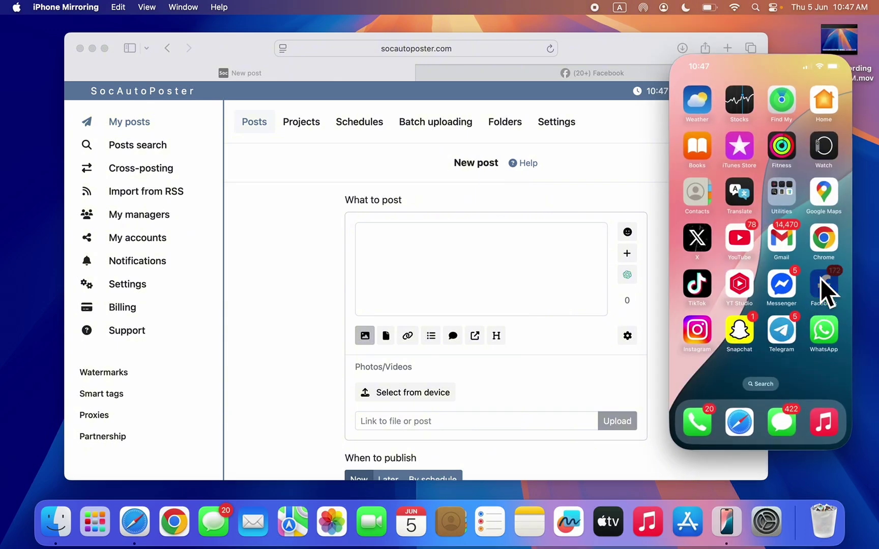
Find the 'test example post' photo on the How2guides Facebook page, then go Home.
{"action": "left_click", "coordinate": [821, 285]}
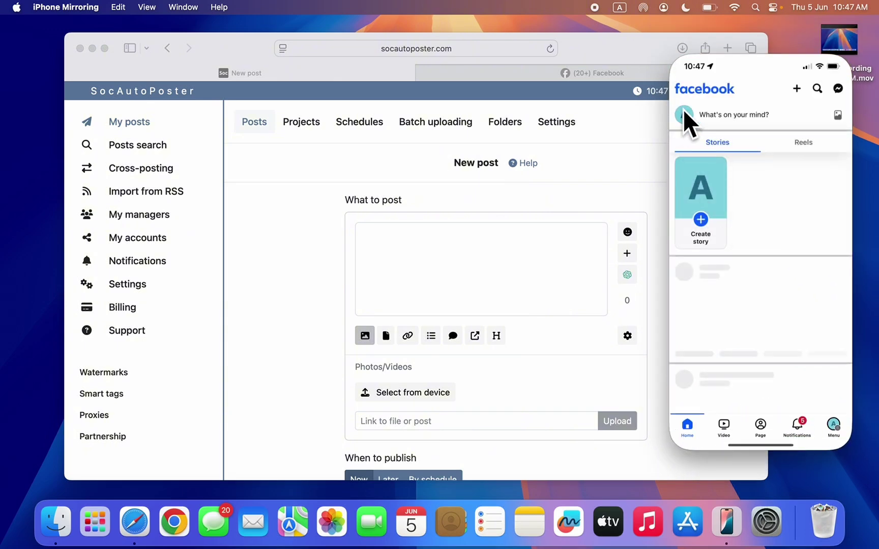
{"action": "left_click", "coordinate": [684, 112]}
{"action": "scroll", "coordinate": [785, 330], "scroll_direction": "down", "scroll_amount": 1}
{"action": "scroll", "coordinate": [784, 330], "scroll_direction": "down", "scroll_amount": 10}
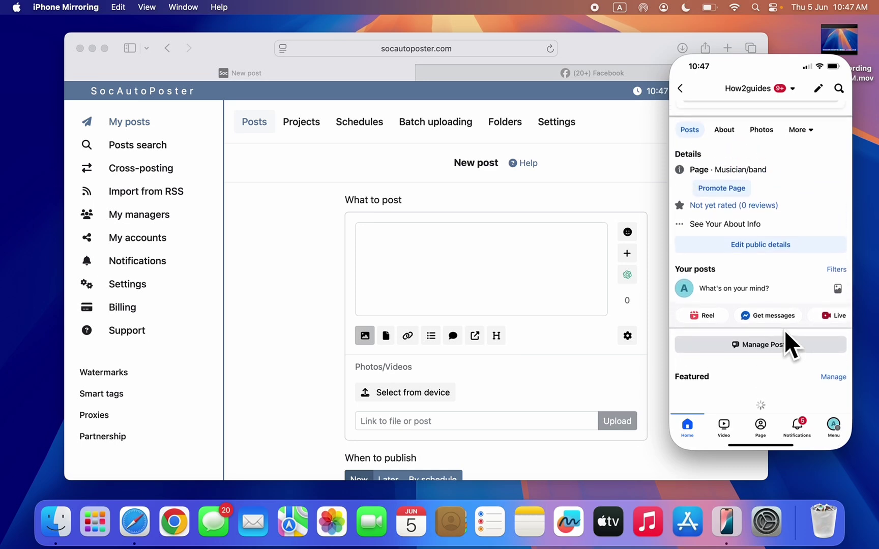
{"action": "scroll", "coordinate": [785, 330], "scroll_direction": "down", "scroll_amount": 1}
{"action": "scroll", "coordinate": [785, 330], "scroll_direction": "up", "scroll_amount": 1}
{"action": "scroll", "coordinate": [742, 350], "scroll_direction": "down", "scroll_amount": 5}
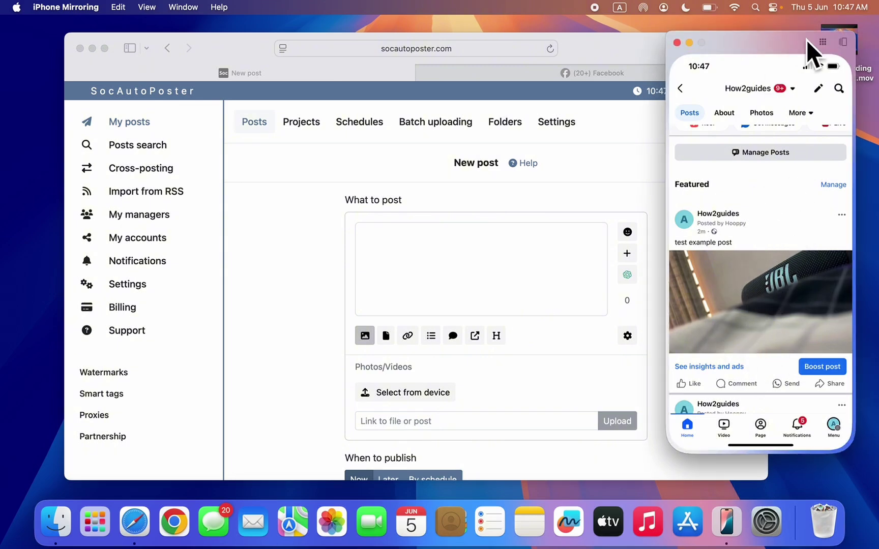
{"action": "left_click", "coordinate": [821, 41]}
Check the How2guides X profile for the JBL 'test example post' photo, then close iPhone Mirroring.
{"action": "left_click", "coordinate": [699, 238]}
{"action": "left_click", "coordinate": [686, 86]}
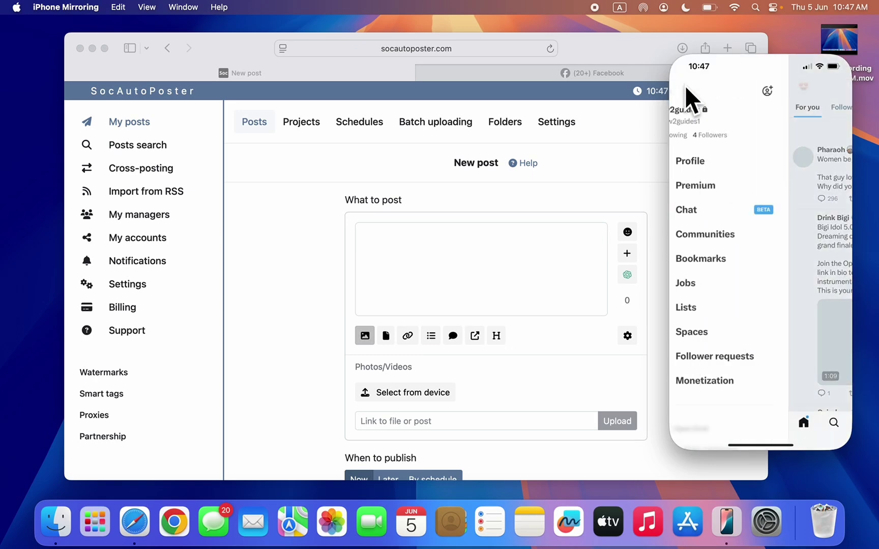
{"action": "left_click", "coordinate": [727, 162]}
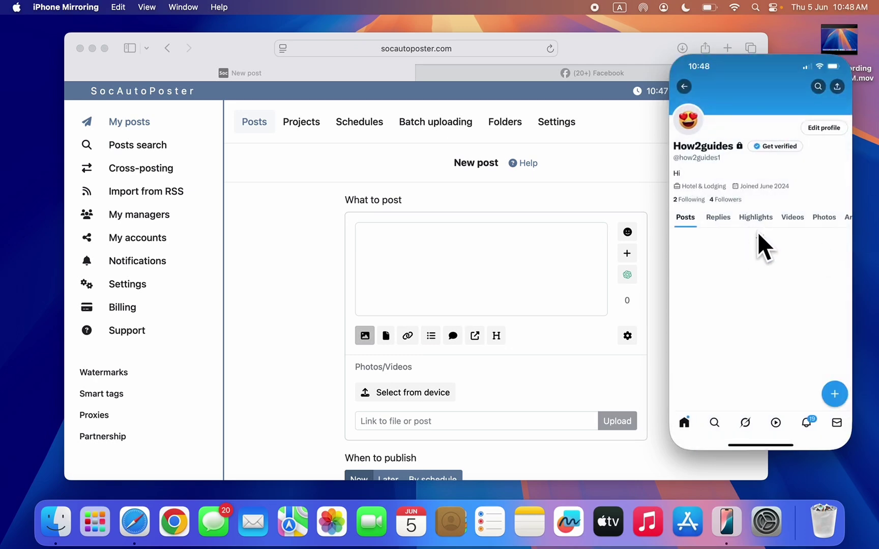
{"action": "scroll", "coordinate": [757, 232], "scroll_direction": "down", "scroll_amount": 3}
{"action": "scroll", "coordinate": [773, 269], "scroll_direction": "up", "scroll_amount": 2}
{"action": "scroll", "coordinate": [769, 262], "scroll_direction": "up", "scroll_amount": 1}
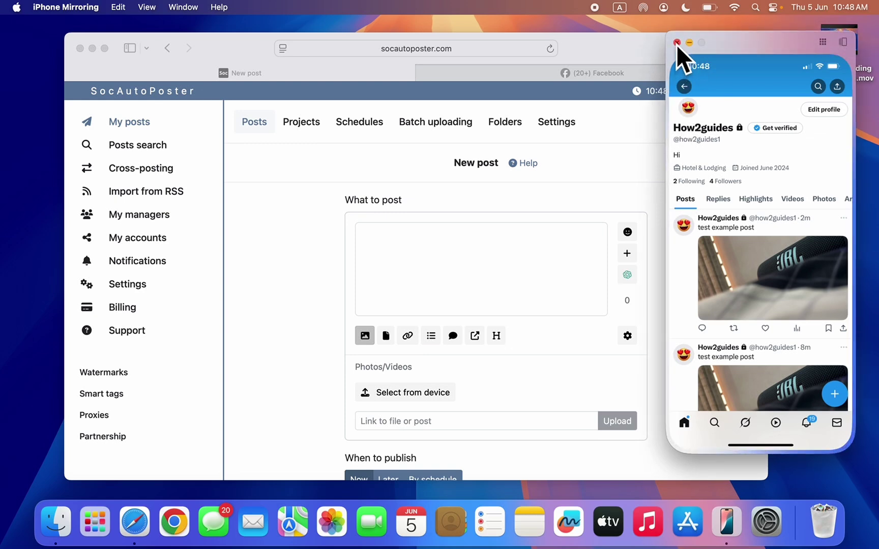
{"action": "left_click", "coordinate": [676, 43]}
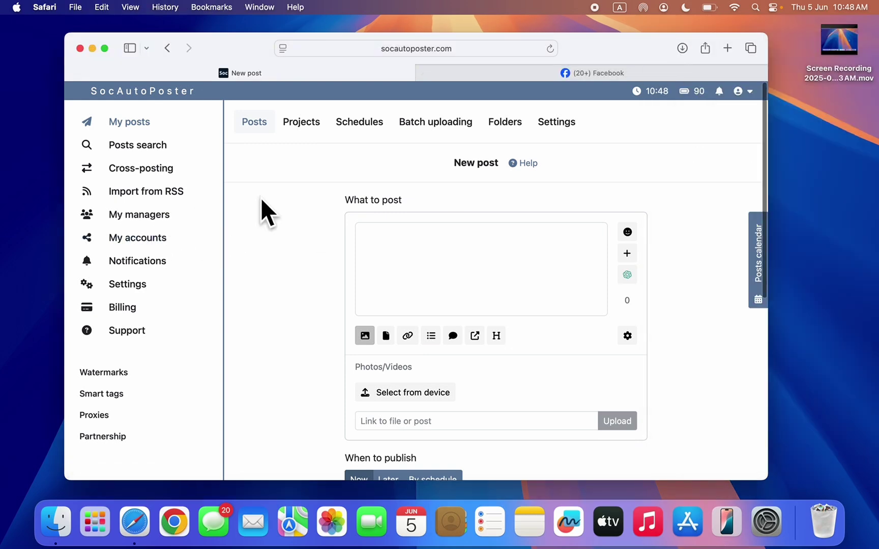
Pass through Cross-posting and Import from RSS, then review the Facebook and Instagram access-token errors in Notifications.
{"action": "left_click", "coordinate": [155, 171]}
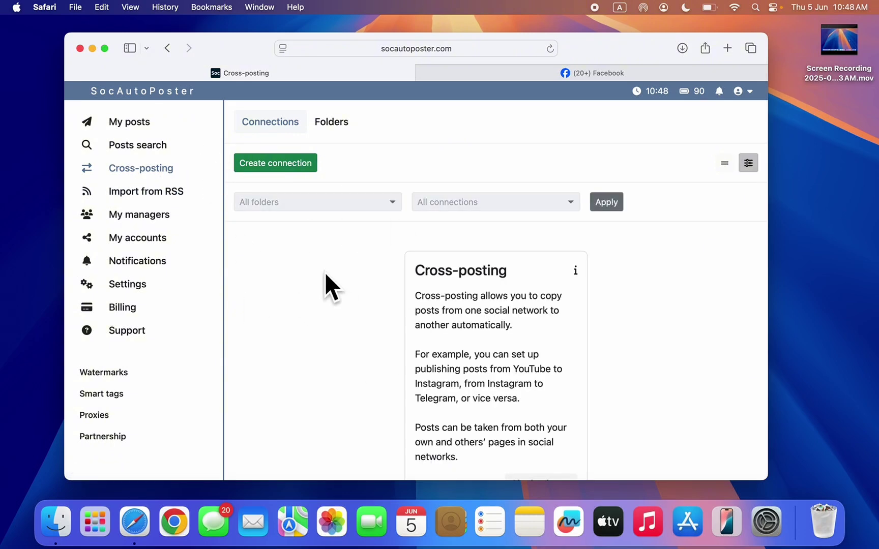
{"action": "left_click", "coordinate": [163, 194]}
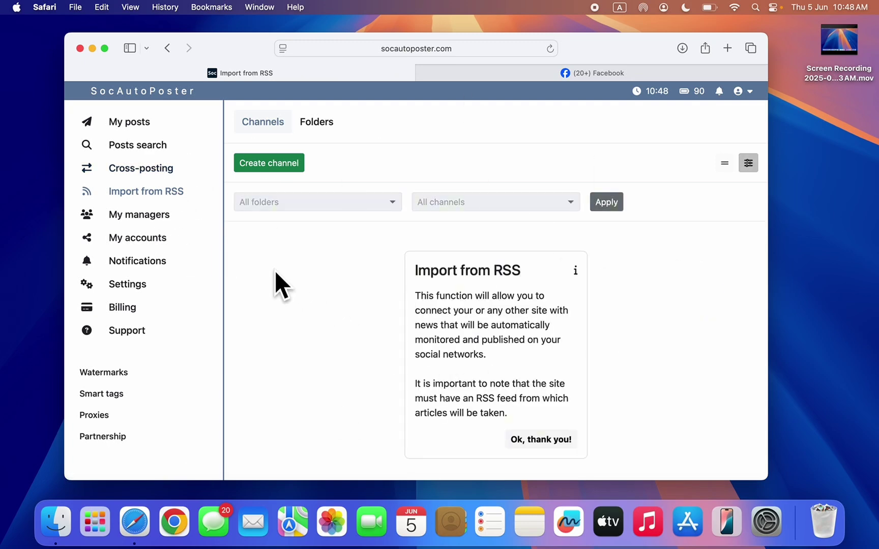
{"action": "left_click", "coordinate": [167, 262]}
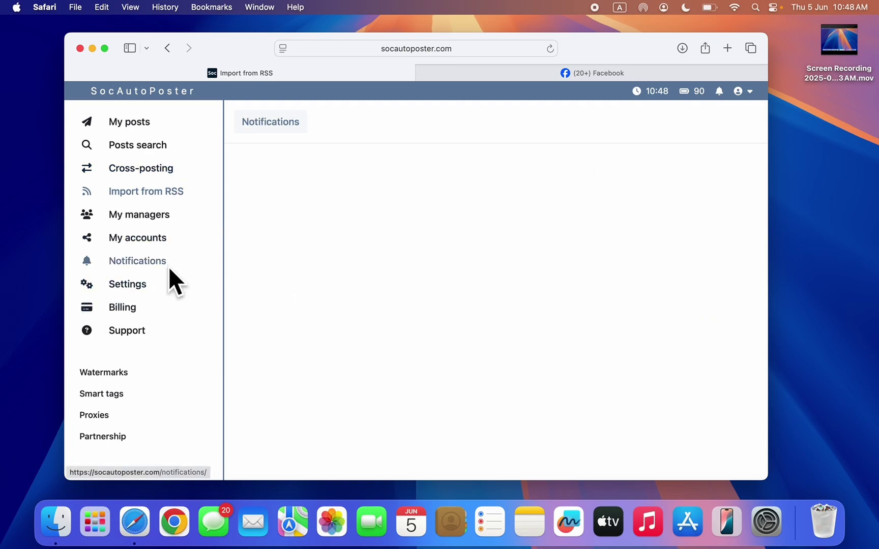
{"action": "scroll", "coordinate": [502, 326], "scroll_direction": "down", "scroll_amount": 3}
{"action": "scroll", "coordinate": [502, 328], "scroll_direction": "up", "scroll_amount": 3}
{"action": "scroll", "coordinate": [491, 329], "scroll_direction": "down", "scroll_amount": 2}
{"action": "scroll", "coordinate": [495, 275], "scroll_direction": "up", "scroll_amount": 2}
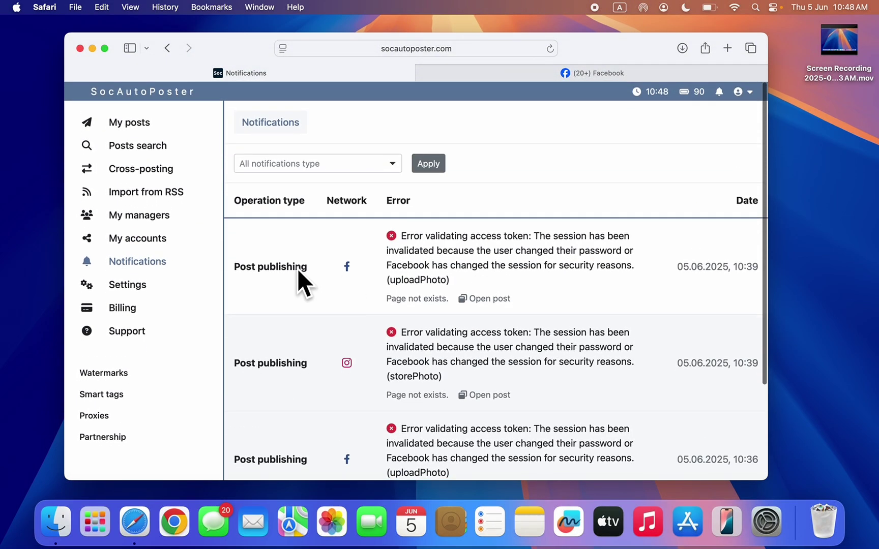
Go through account Settings and its Password tab to the E-mail tab.
{"action": "left_click", "coordinate": [161, 289]}
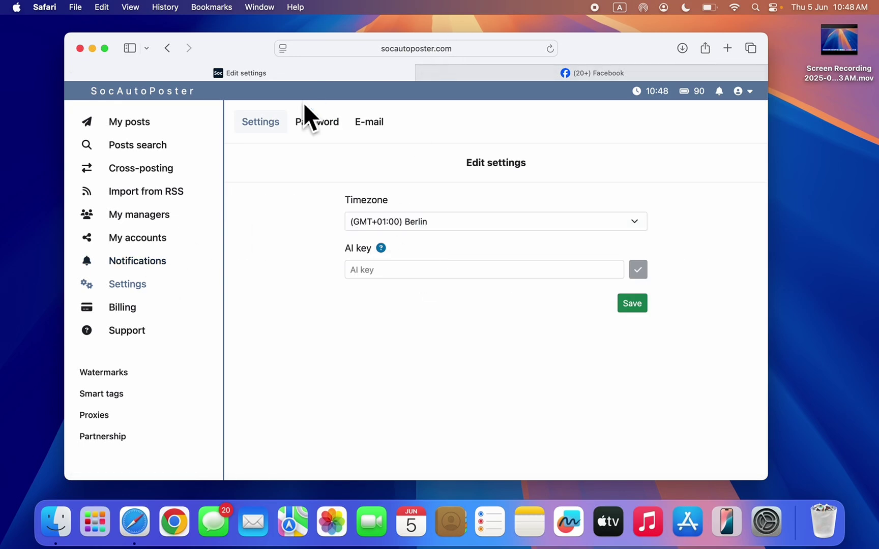
{"action": "left_click", "coordinate": [306, 128]}
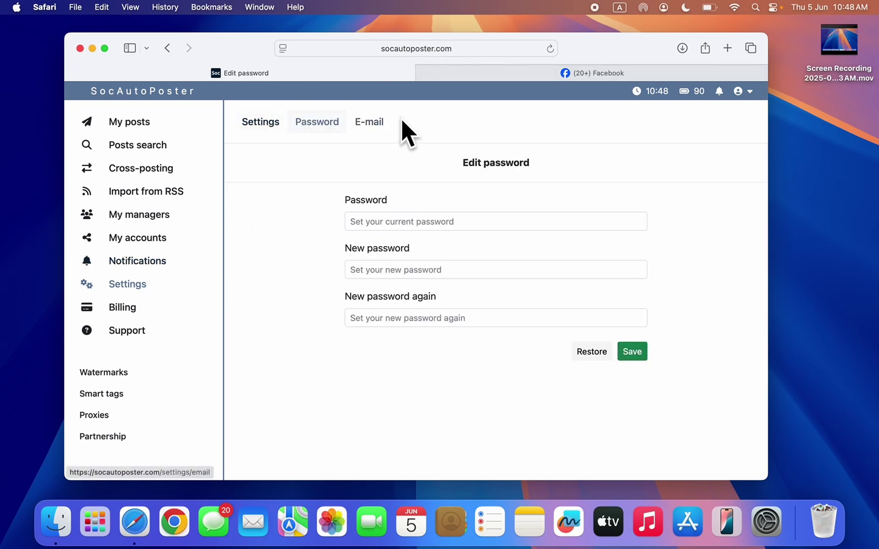
{"action": "left_click", "coordinate": [369, 126]}
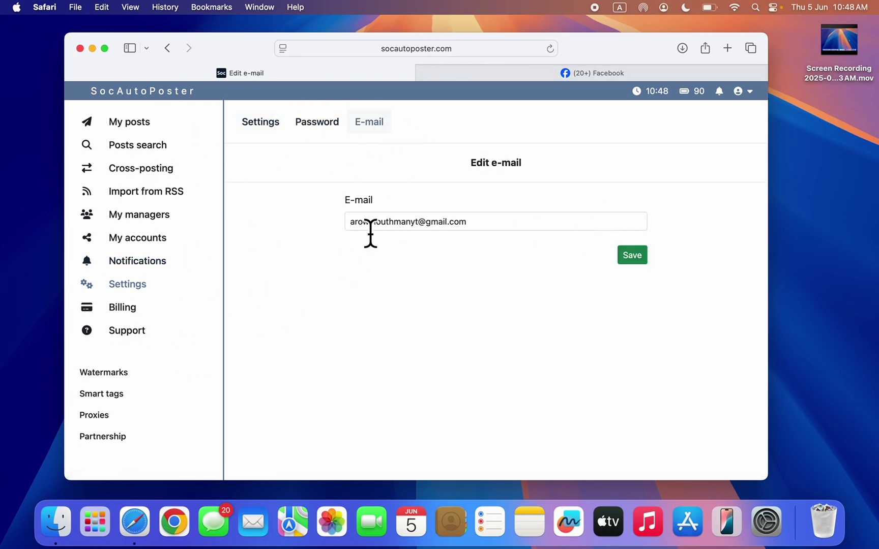